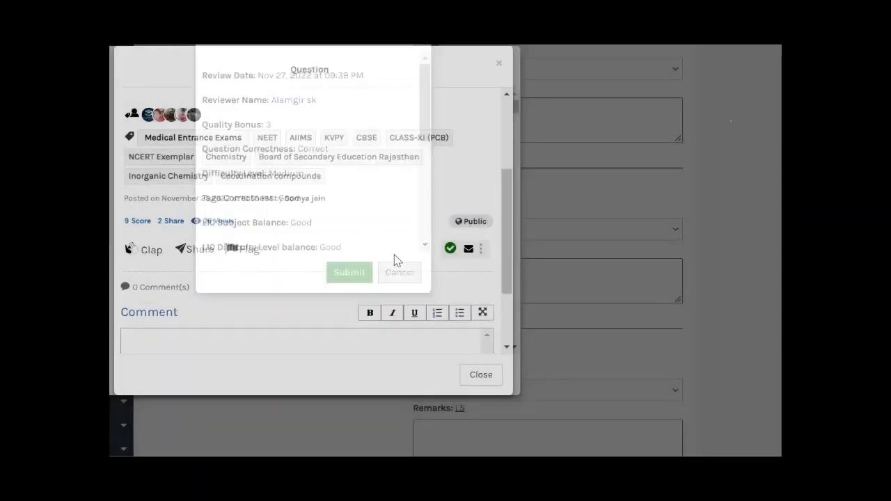
Look over the handwritten spin magnetic moment question together with its tags and posting details.
scroll(394, 259, "up", 3)
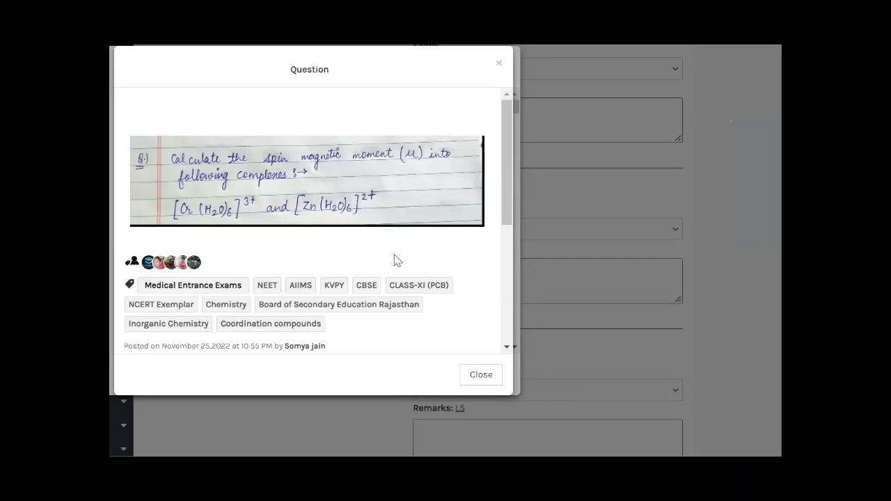
scroll(402, 248, "down", 3)
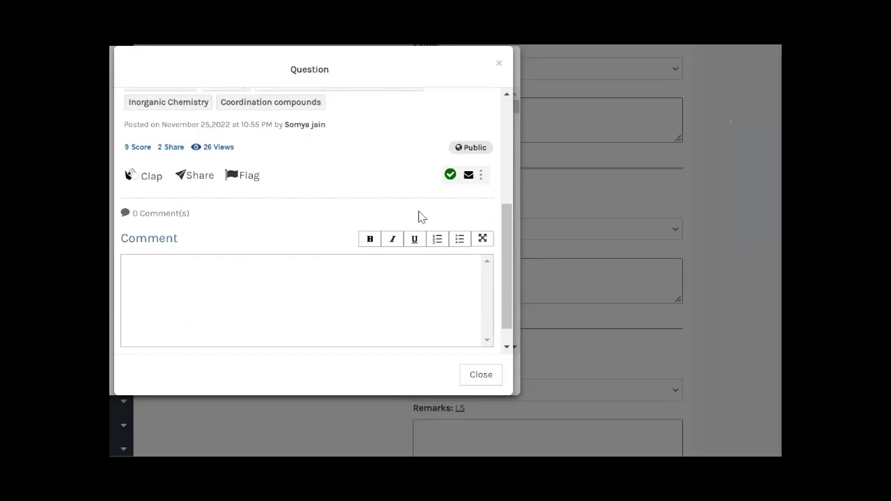
scroll(369, 231, "up", 3)
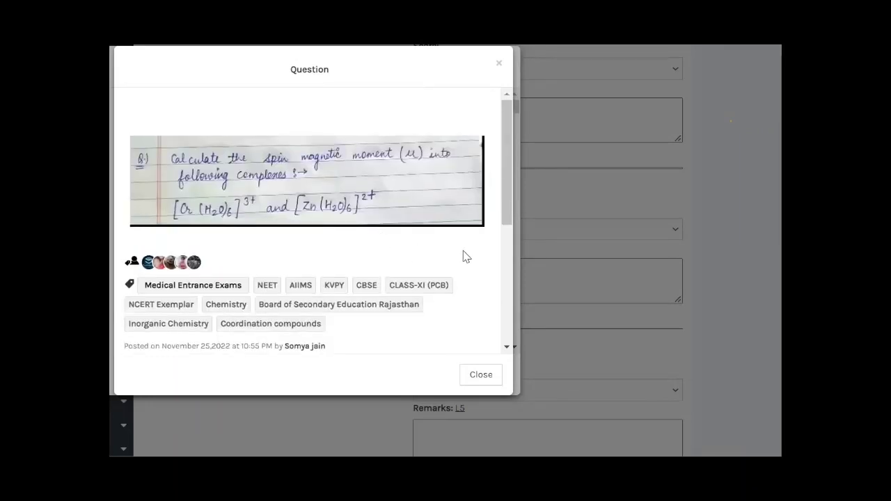
scroll(456, 250, "down", 3)
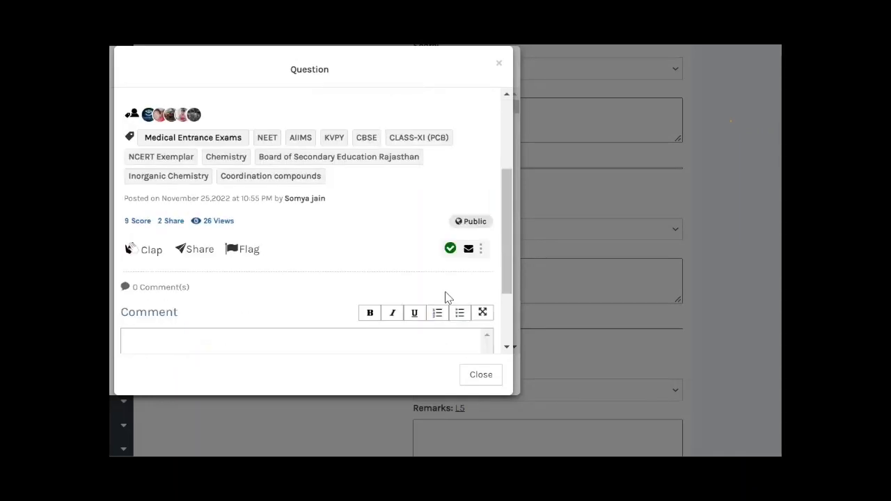
Open the question's review status and examine its correctness, difficulty, tags, L10 balance and effort level ratings.
left_click(451, 249)
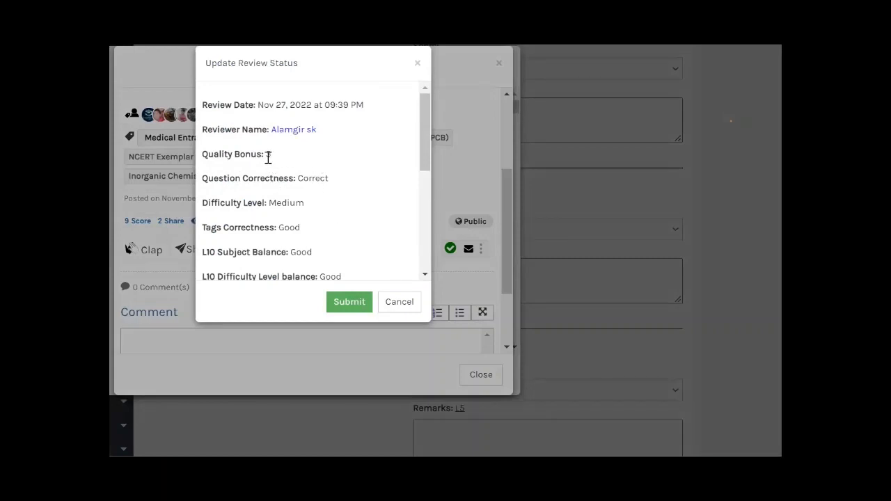
double_click(310, 179)
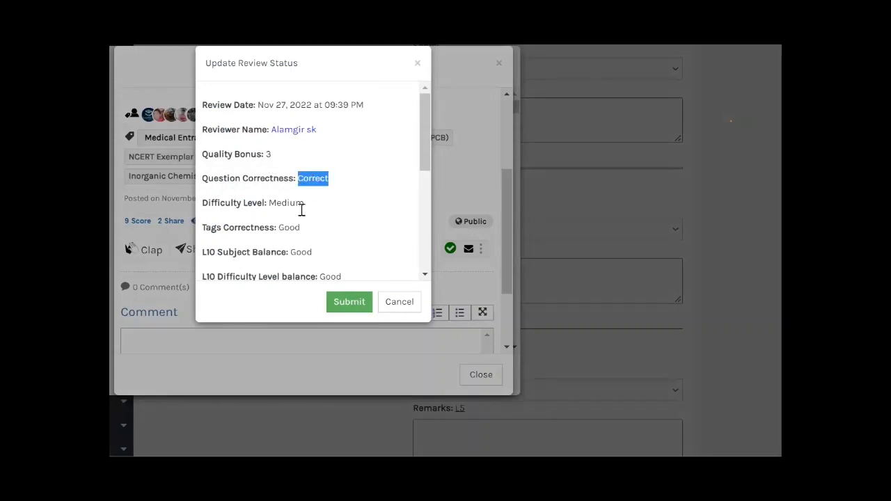
double_click(290, 202)
left_click(291, 250)
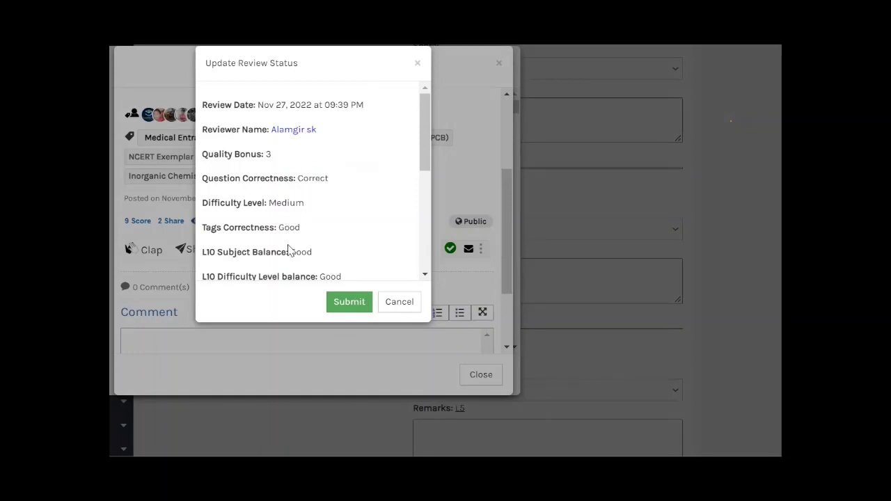
double_click(289, 227)
double_click(302, 252)
scroll(342, 244, "down", 1)
double_click(328, 203)
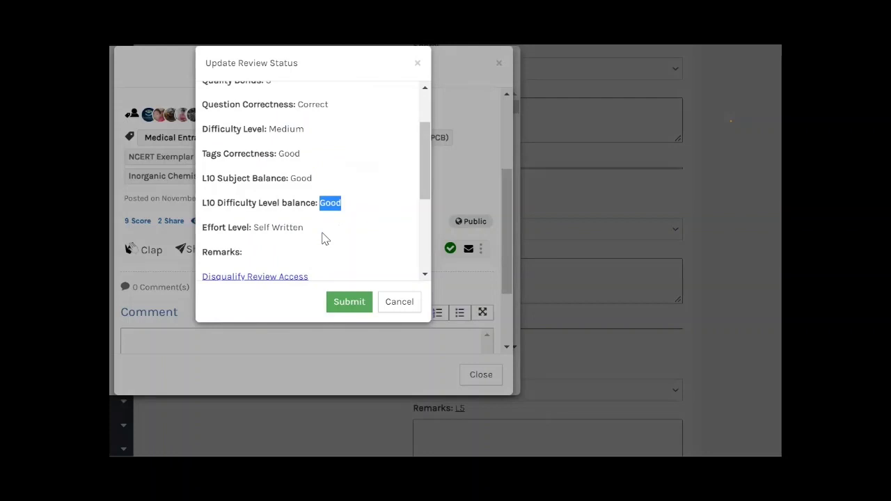
double_click(258, 228)
left_click_drag(297, 228, 300, 229)
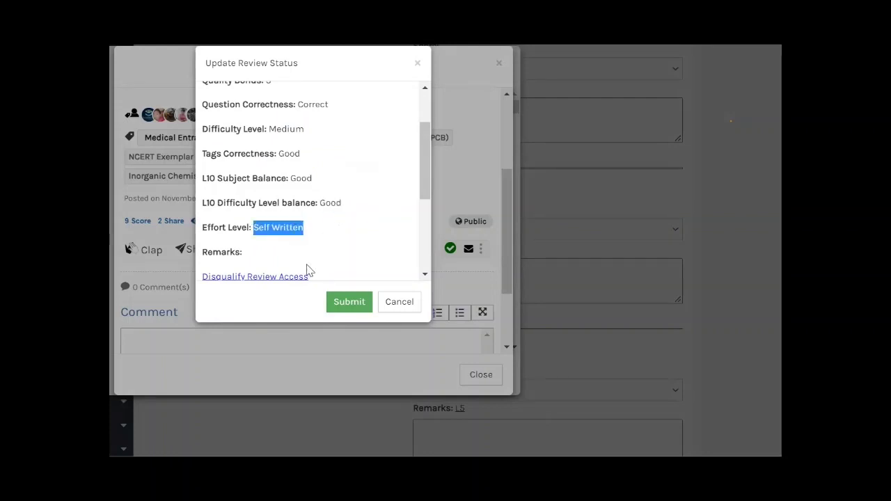
Go through the review from the start again, checking question correctness, difficulty level, tags correctness and both L10 balance ratings.
scroll(331, 243, "up", 1)
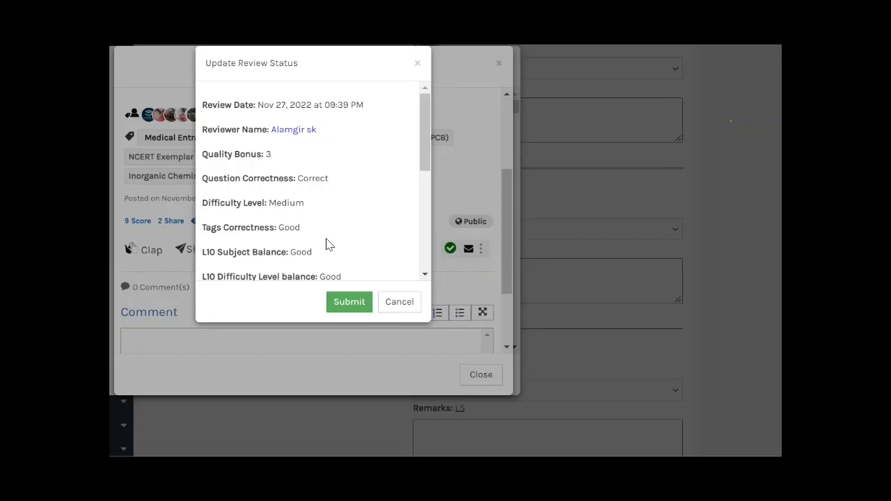
double_click(315, 180)
double_click(283, 200)
double_click(283, 199)
double_click(316, 175)
double_click(286, 204)
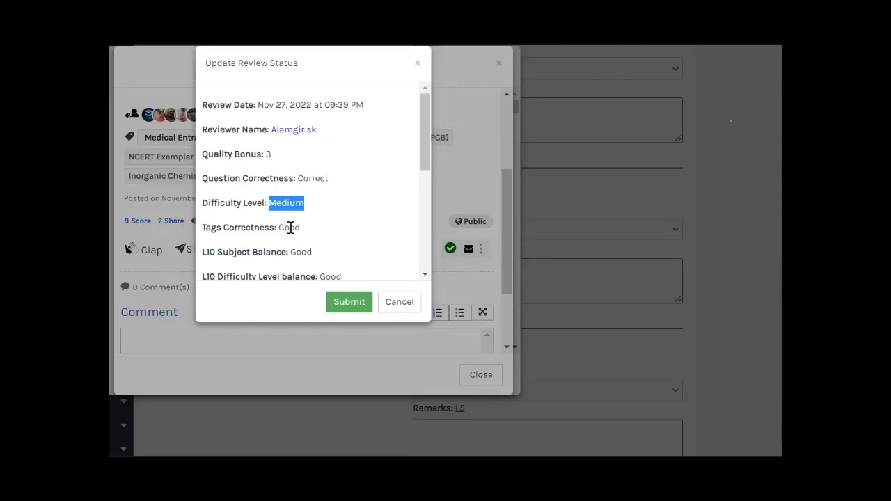
double_click(290, 228)
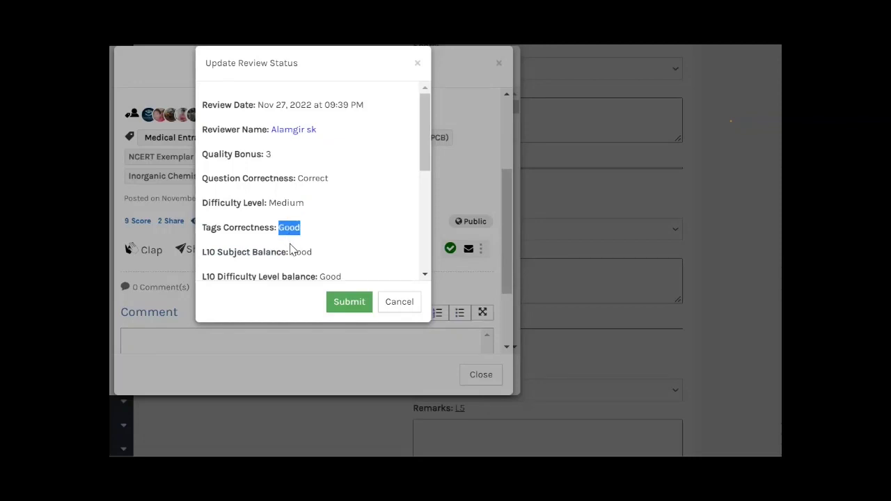
left_click(299, 251)
scroll(332, 238, "down", 2)
double_click(332, 203)
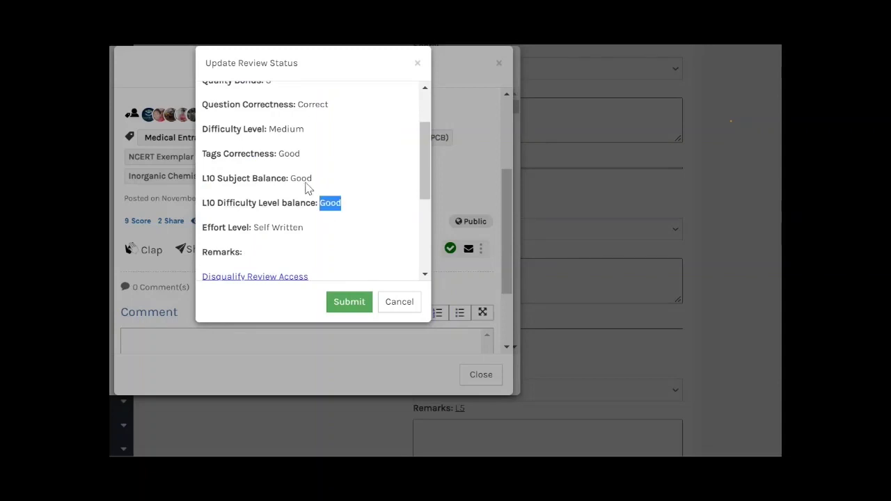
left_click(299, 178)
double_click(299, 178)
scroll(332, 237, "up", 2)
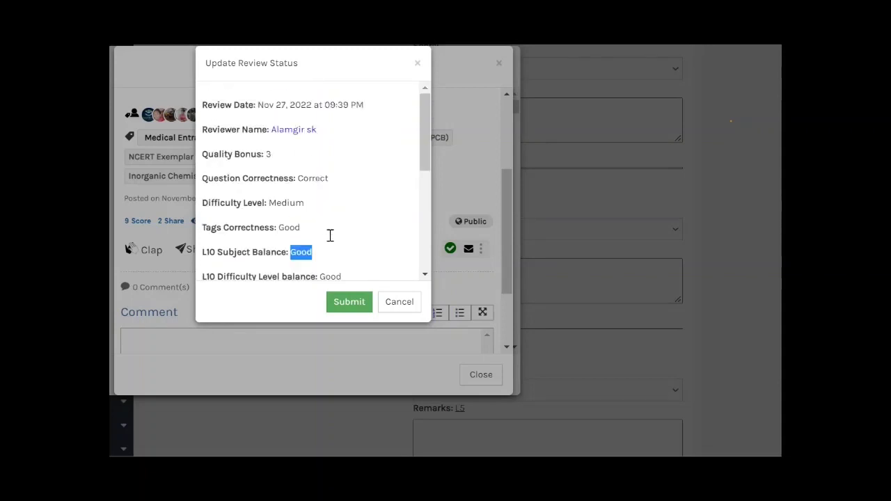
Check the difficulty level rating and the quality bonus given in the review.
scroll(329, 238, "down", 2)
scroll(328, 251, "up", 2)
double_click(288, 203)
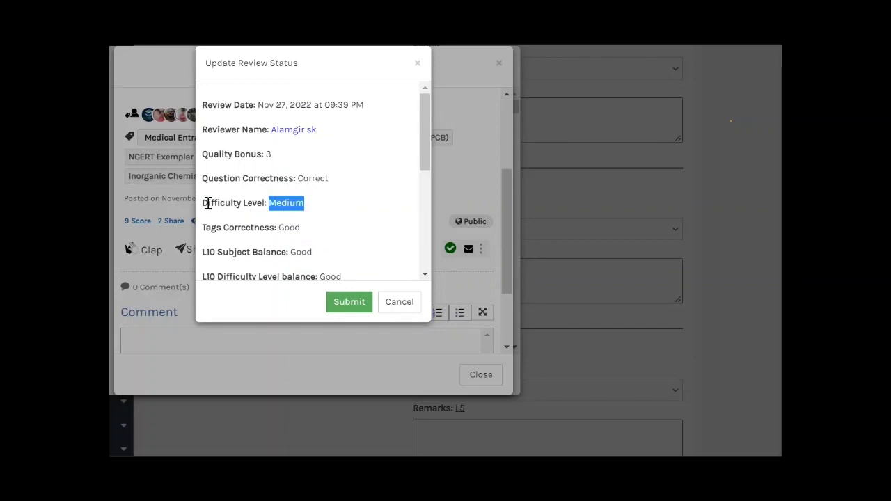
left_click_drag(207, 203, 311, 201)
left_click(323, 216)
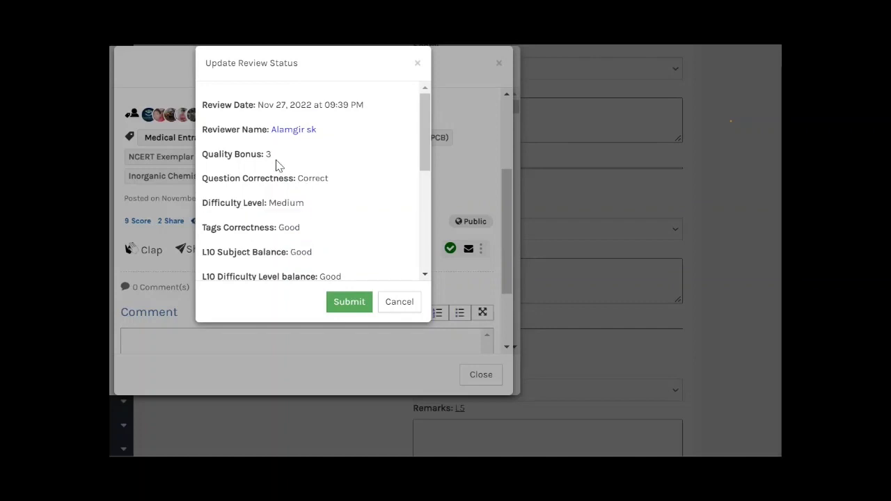
double_click(267, 161)
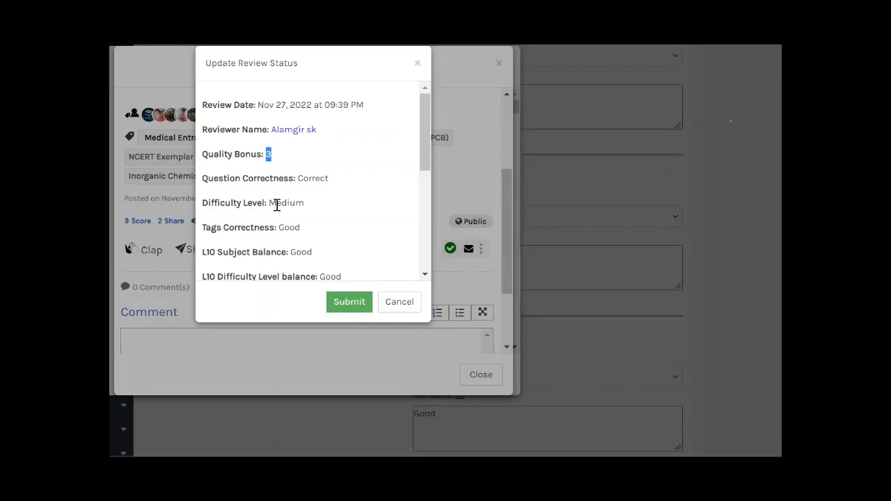
Compare the difficulty level with the L10 subject and difficulty balance ratings and tags correctness, and close the review status without submitting.
left_click_drag(271, 204, 296, 204)
left_click(313, 237)
scroll(304, 235, "down", 1)
double_click(307, 178)
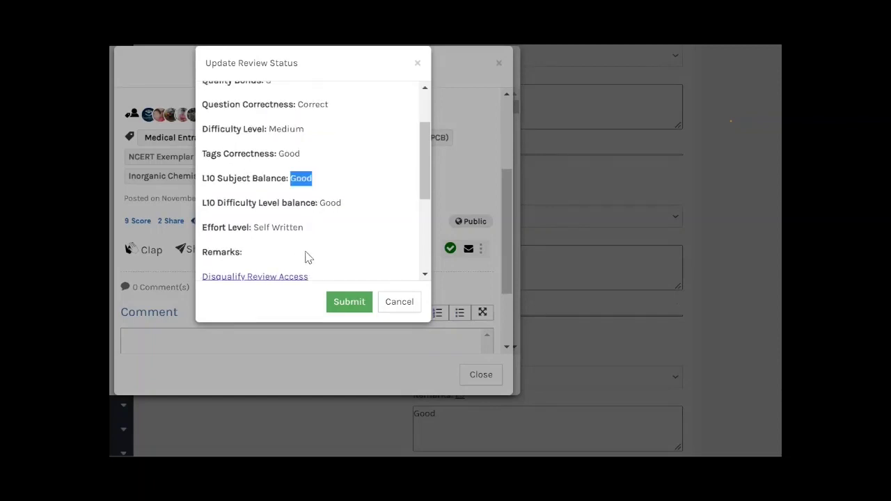
double_click(330, 202)
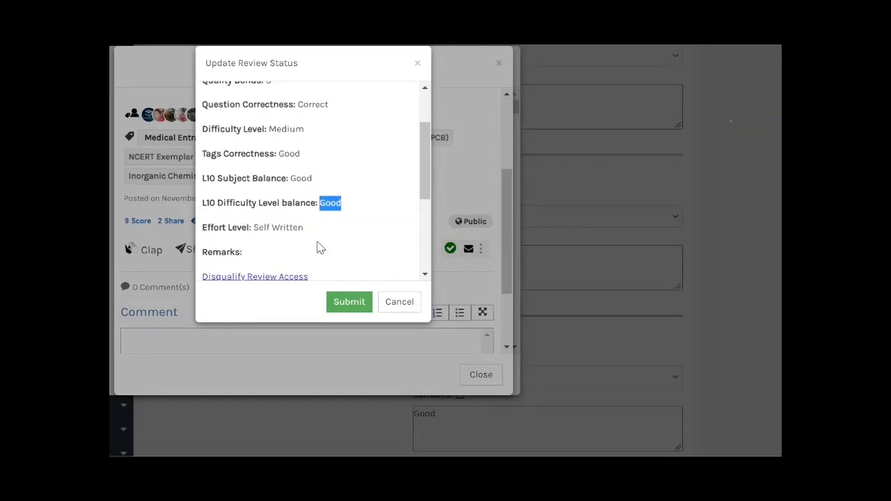
left_click_drag(350, 207, 308, 219)
left_click(411, 300)
scroll(335, 229, "up", 2)
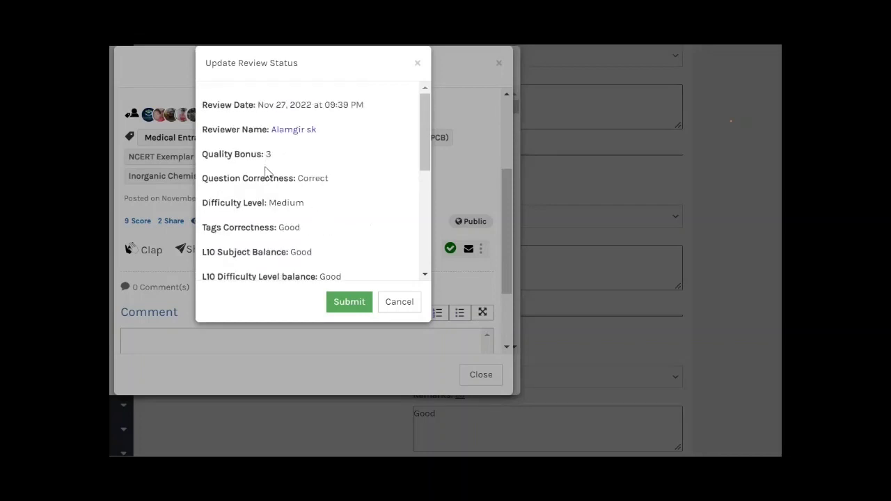
double_click(285, 202)
double_click(289, 227)
left_click(393, 302)
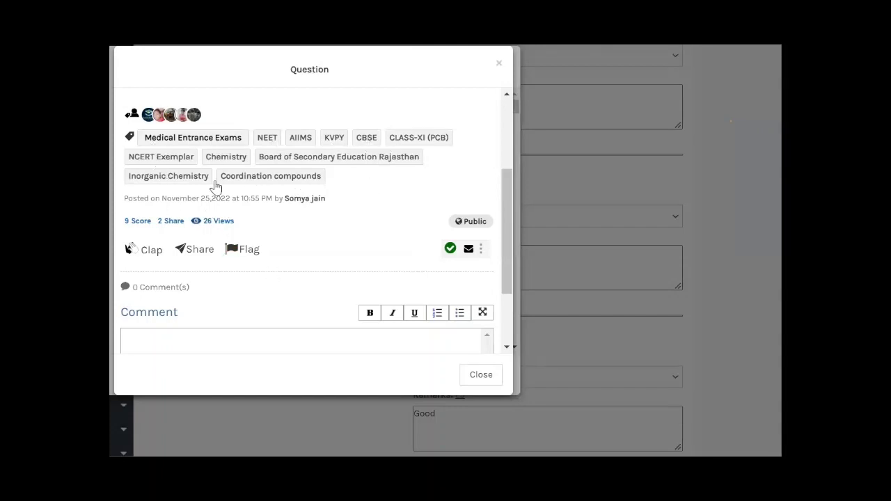
Reopen the question's review status to check the difficulty level and quality bonus, and close it without submitting.
left_click(449, 250)
scroll(302, 224, "down", 1)
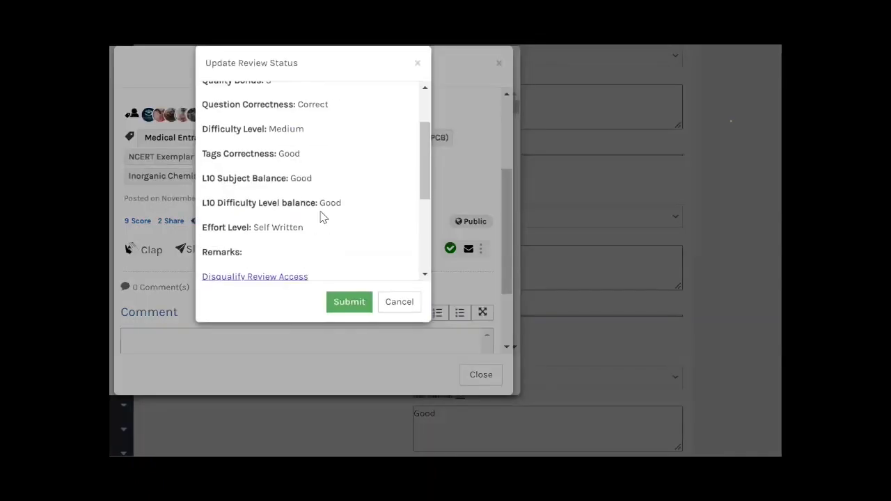
scroll(299, 202, "up", 1)
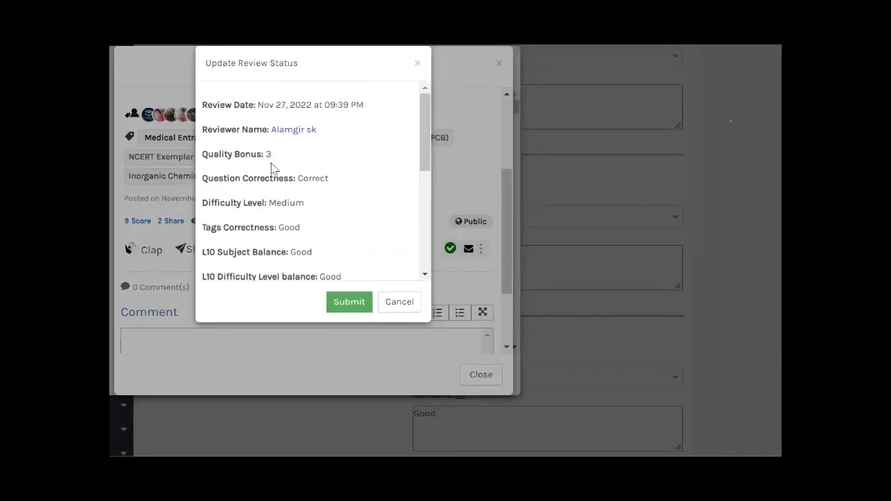
double_click(290, 203)
left_click_drag(271, 155, 263, 159)
left_click(389, 300)
Read the question image again and compare it with the subject and exam tags listed below it.
scroll(328, 244, "up", 2)
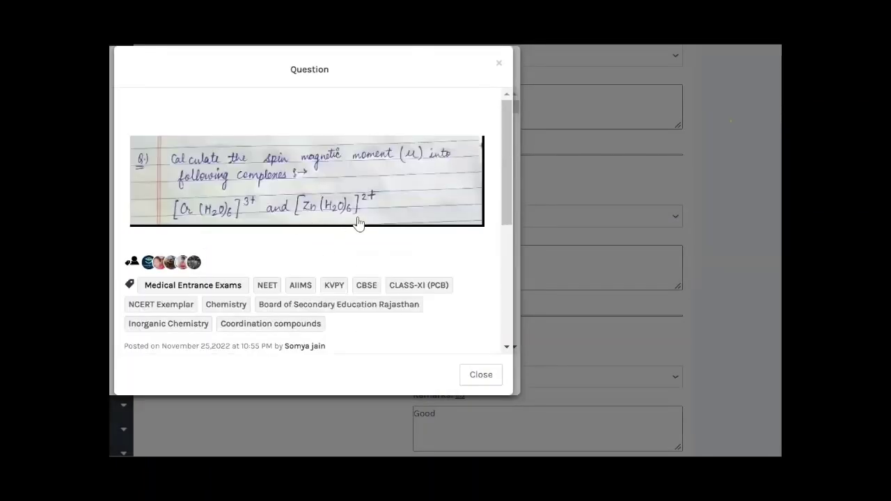
scroll(358, 223, "down", 3)
scroll(298, 193, "up", 3)
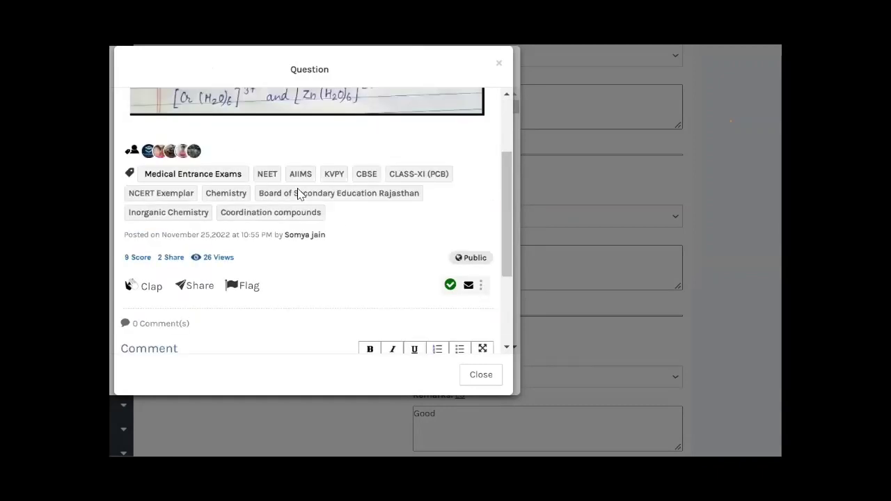
scroll(342, 280, "down", 1)
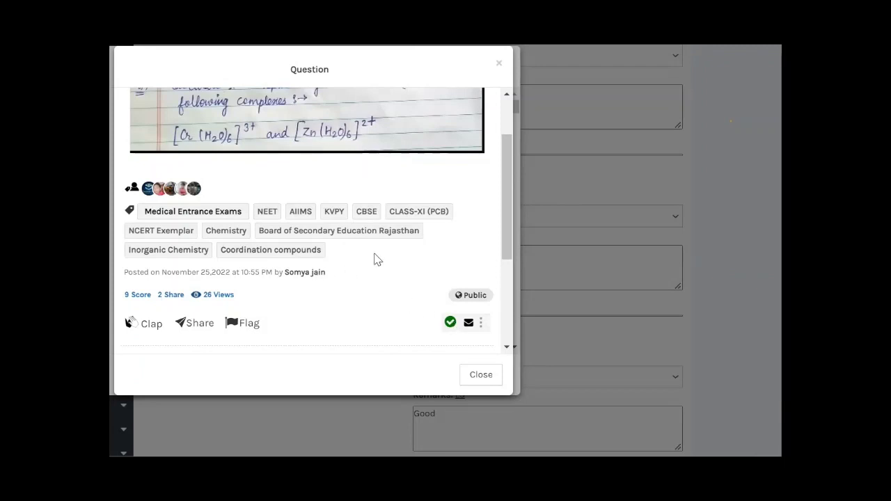
Open the review status once more and check the difficulty level, question correctness and tags correctness ratings.
scroll(342, 219, "down", 3)
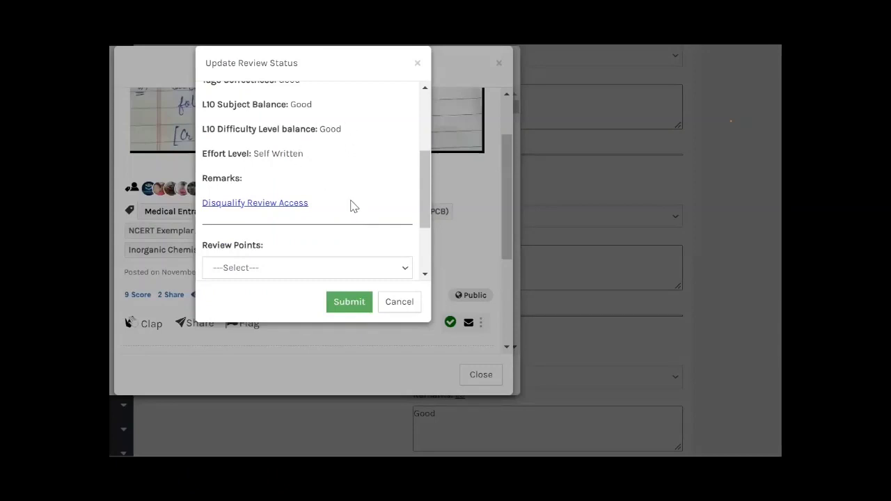
scroll(352, 205, "up", 3)
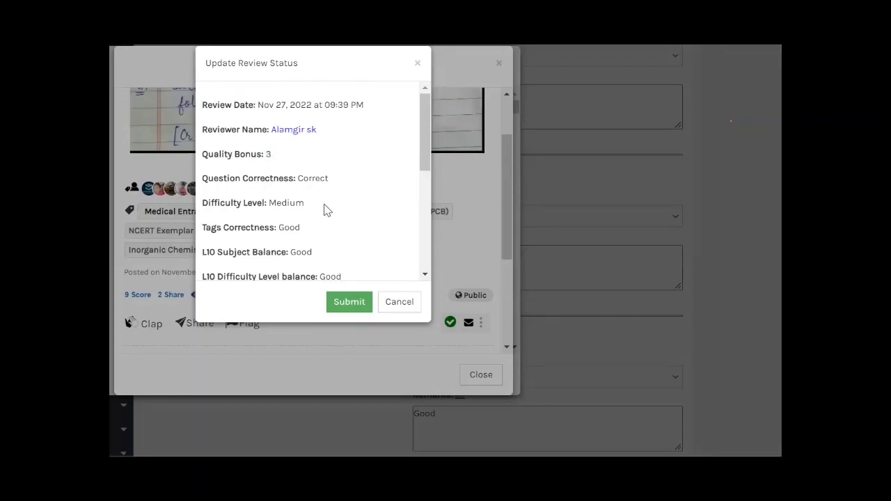
double_click(295, 203)
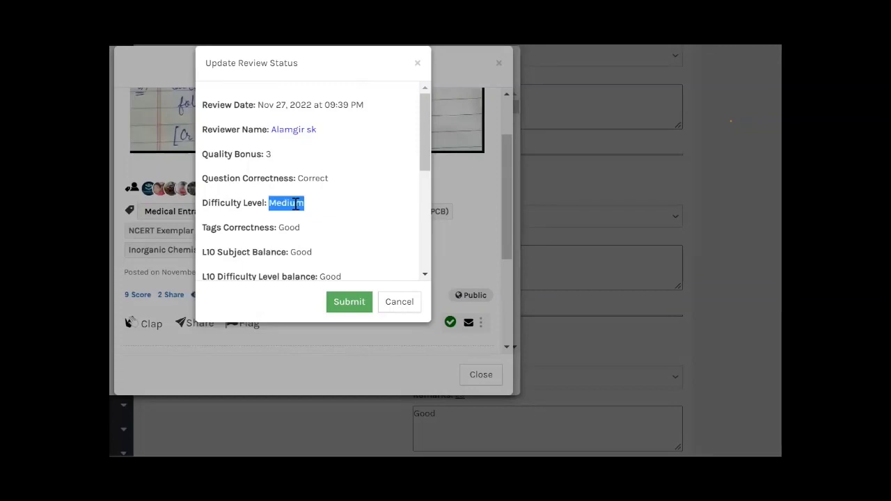
double_click(311, 179)
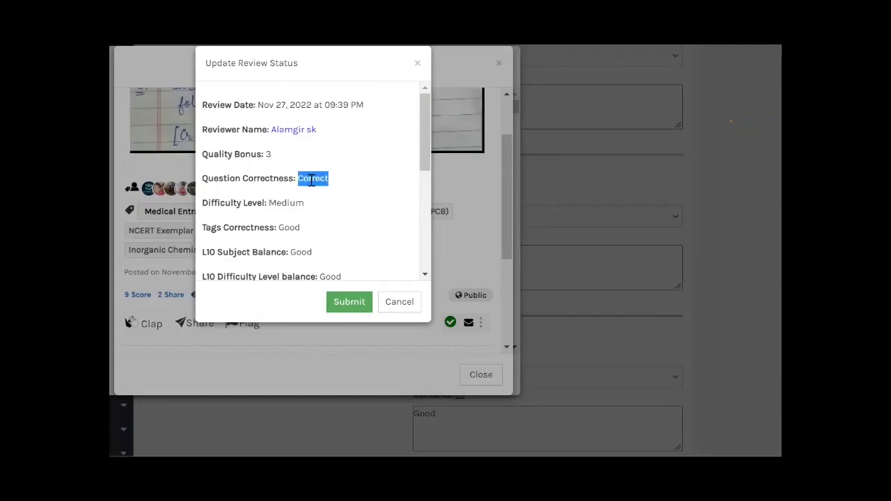
double_click(291, 227)
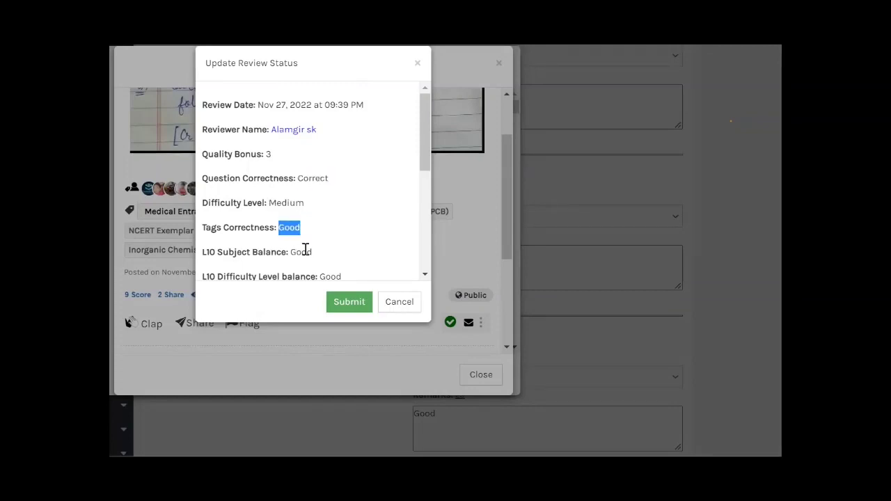
Examine the L10 subject balance, L10 difficulty level balance and effort level ratings in the review.
triple_click(312, 252)
left_click(312, 253)
double_click(309, 251)
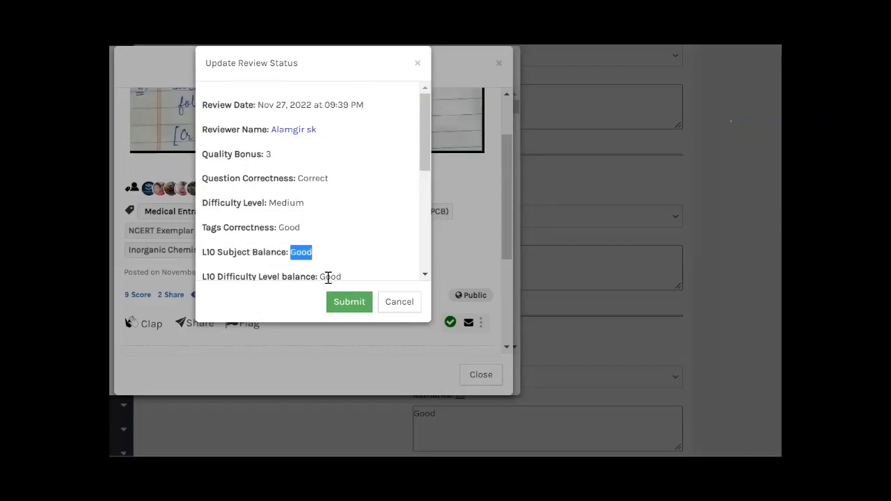
double_click(330, 277)
scroll(341, 230, "down", 3)
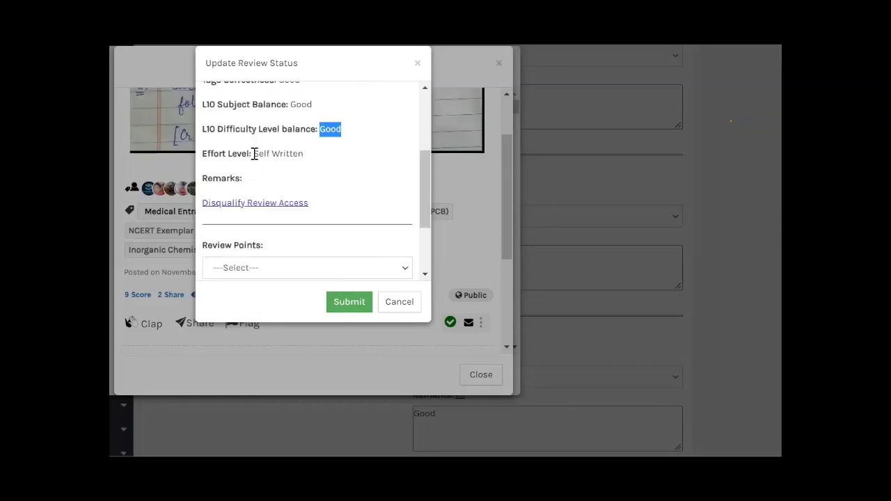
left_click_drag(252, 154, 305, 153)
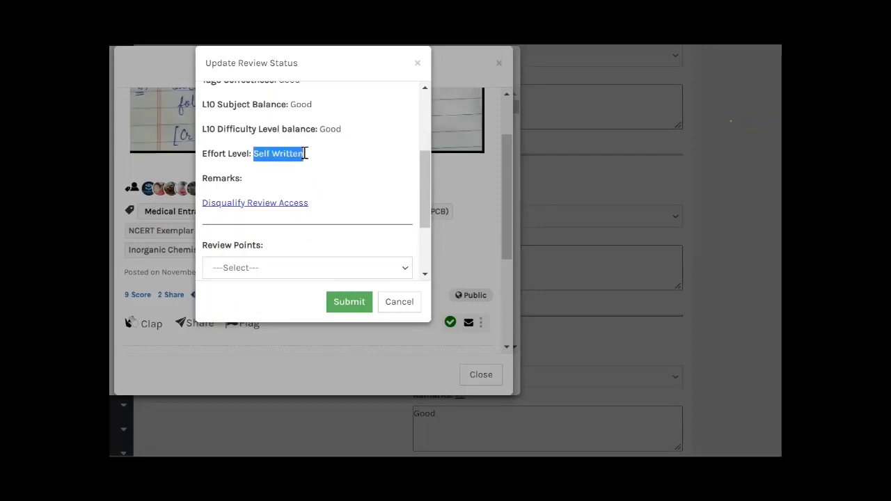
double_click(288, 153)
scroll(328, 195, "up", 2)
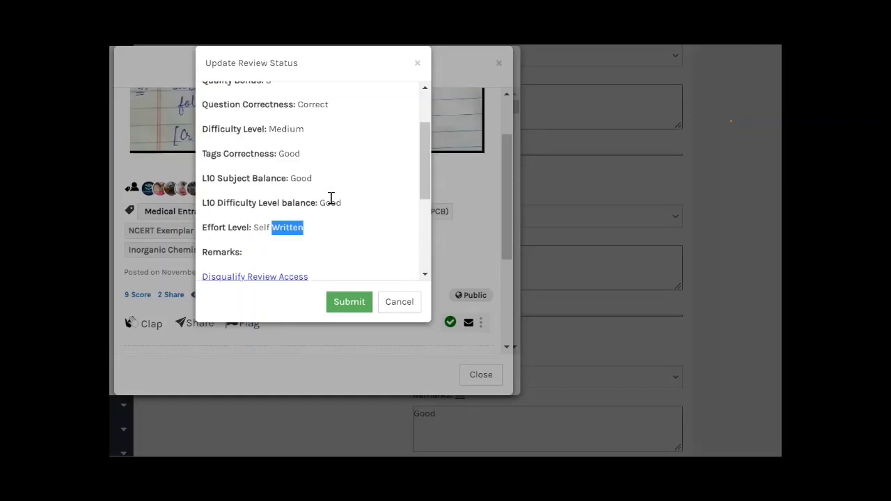
Recheck the review's L10 balance, tags correctness and difficulty level ratings, and close the review status without submitting.
double_click(328, 202)
double_click(300, 178)
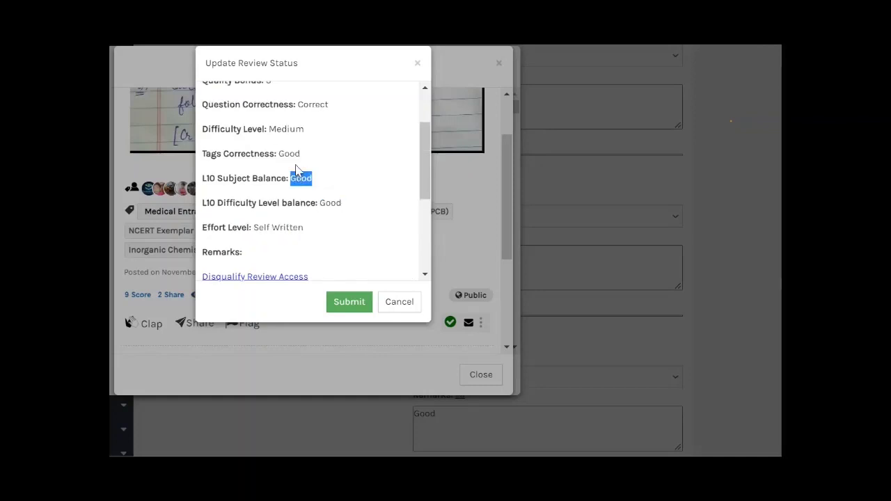
double_click(290, 153)
scroll(313, 205, "up", 2)
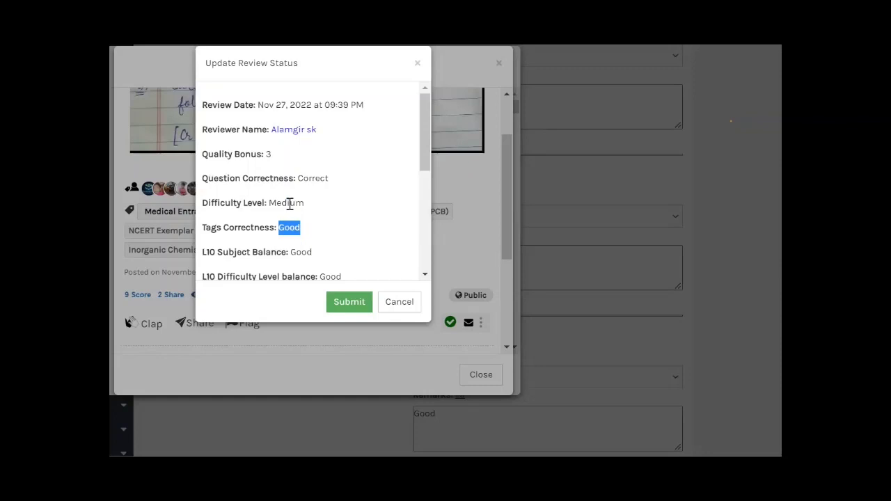
double_click(290, 204)
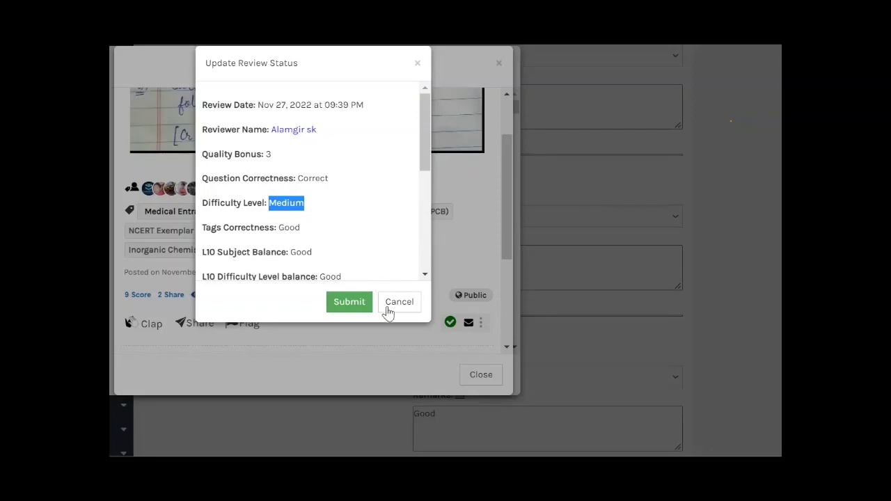
scroll(376, 216, "down", 2)
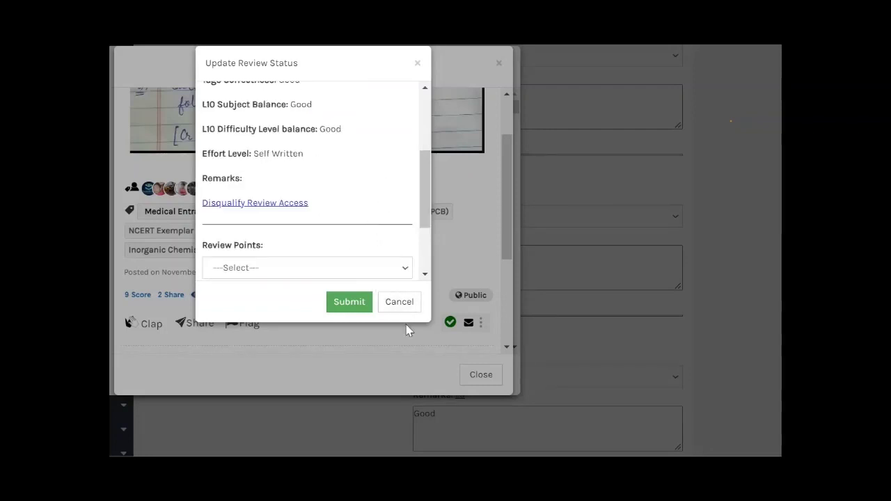
left_click(406, 305)
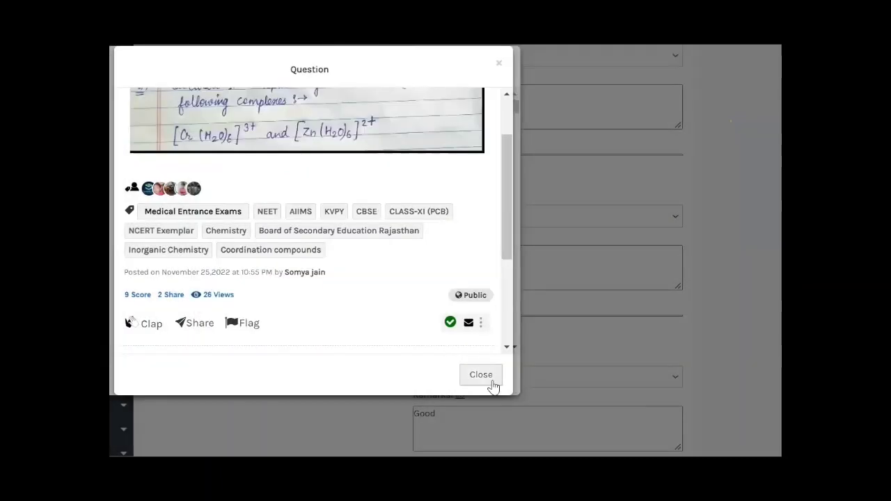
Close the question, look through the next entries in the Last 25 Reviews list, and close the list.
left_click(491, 376)
scroll(380, 316, "down", 5)
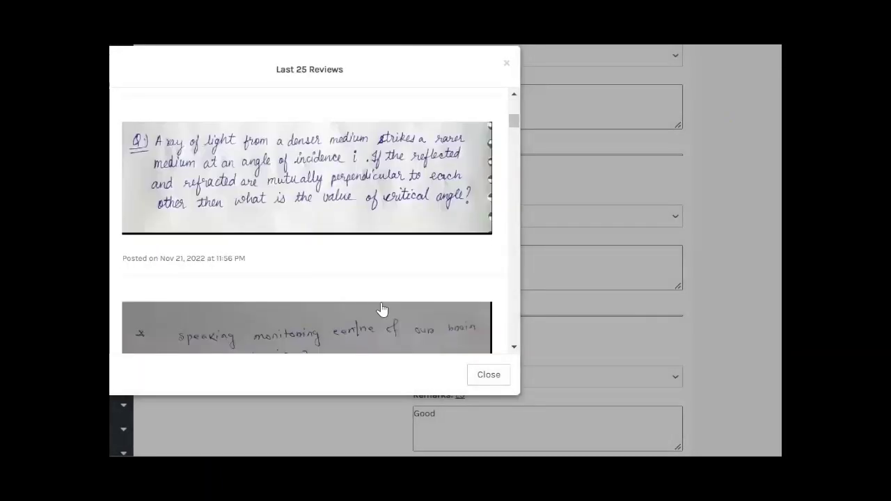
left_click(489, 370)
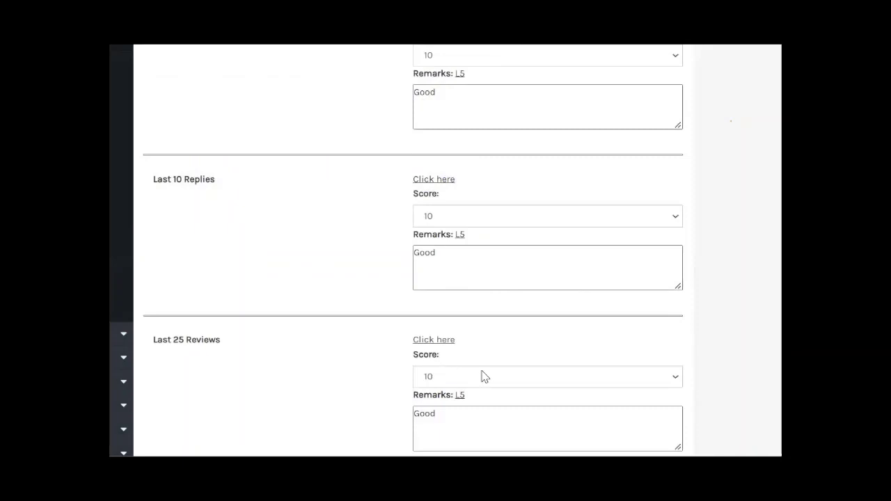
Set the Last 25 Reviews score to 1 in the evaluation form.
scroll(482, 374, "down", 1)
left_click(430, 302)
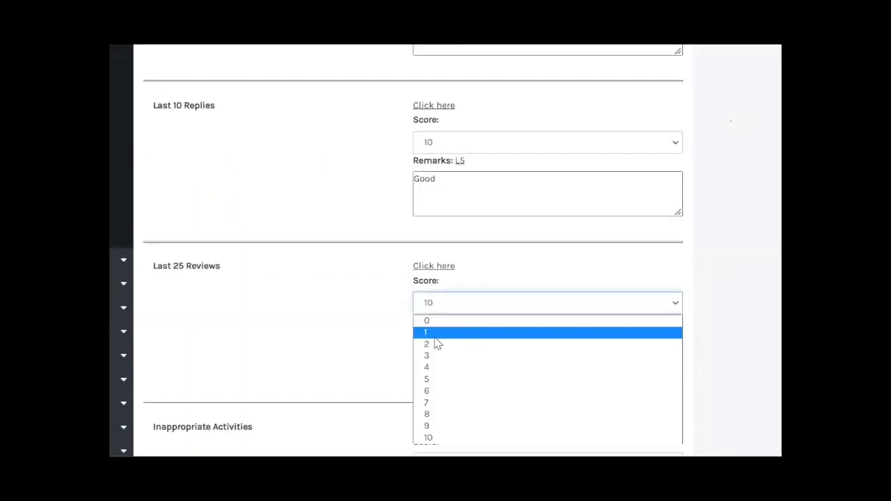
left_click(435, 334)
left_click(490, 350)
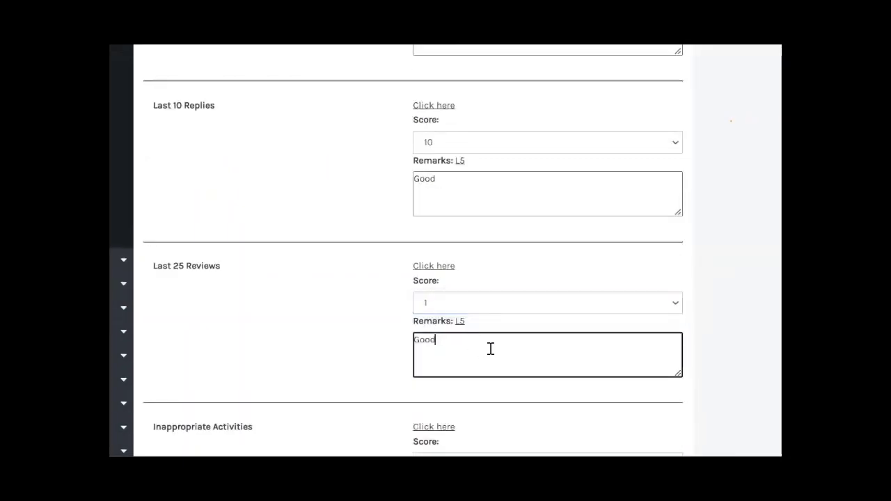
scroll(491, 349, "down", 2)
left_click(356, 277)
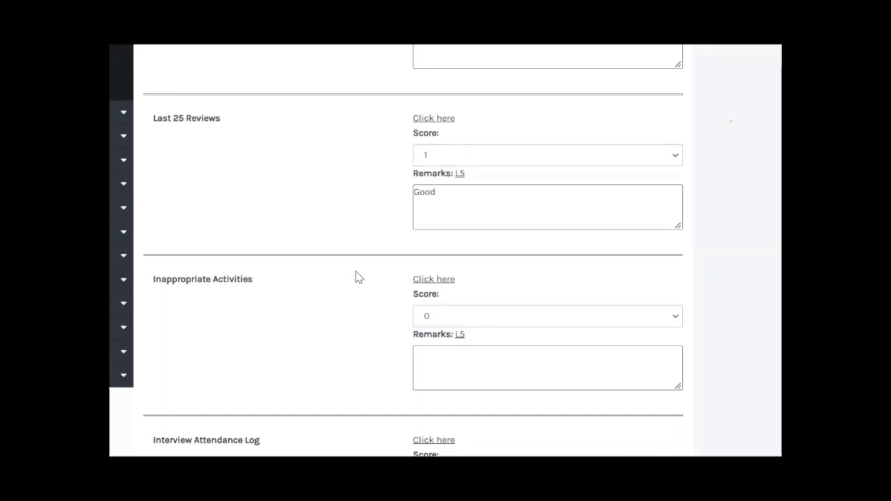
left_click(425, 154)
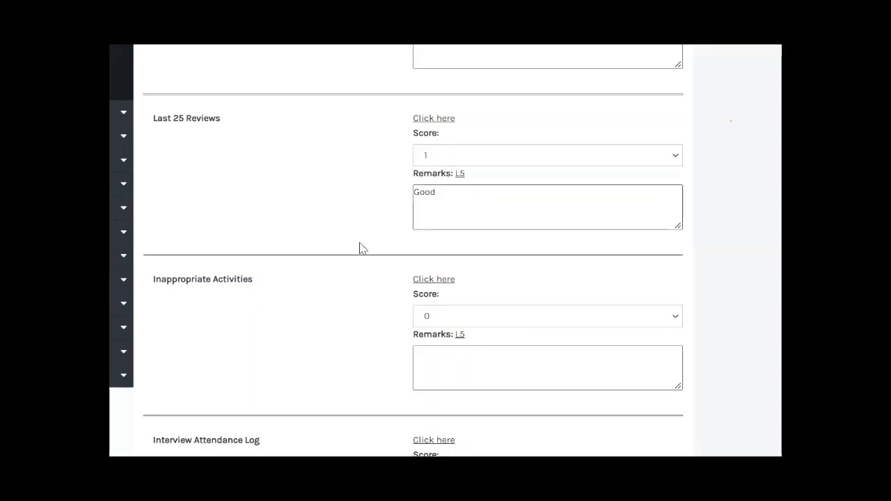